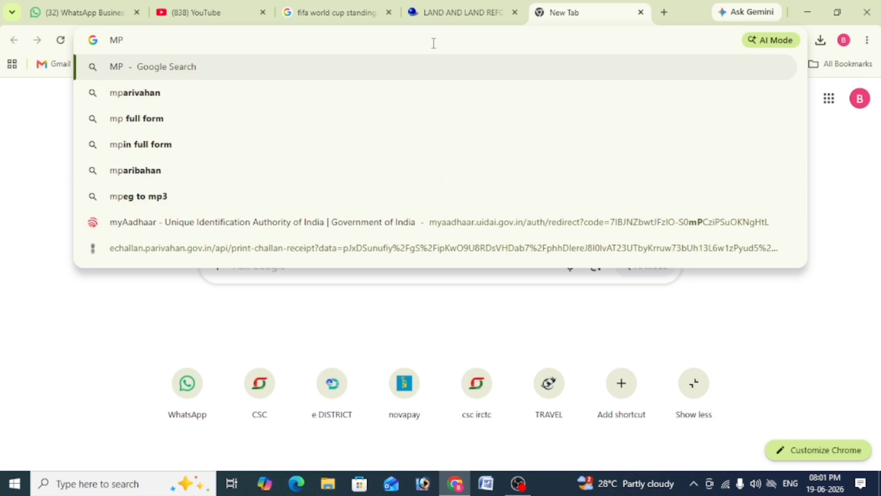
Search Google for 'mparivahan' using the address-bar suggestion
left_click(137, 93)
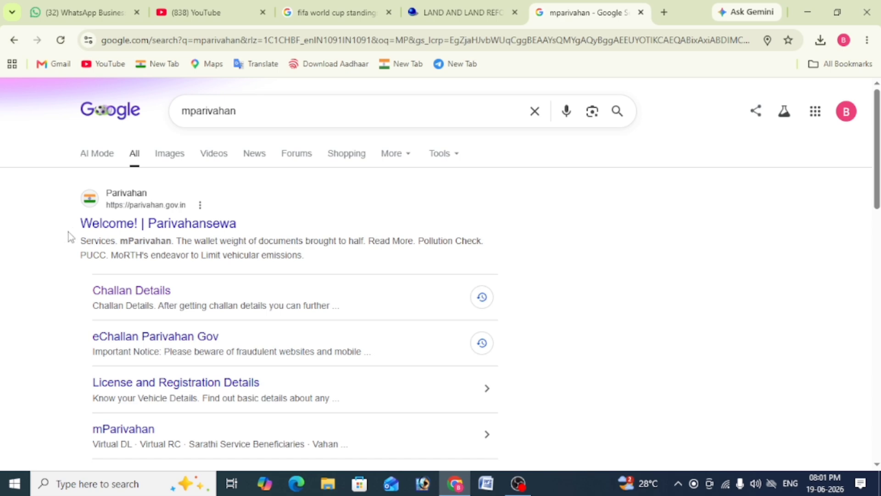
Open the Parivahan Sewa site from the results, dismiss the mobile-number notice, and show Online Services
left_click(175, 230)
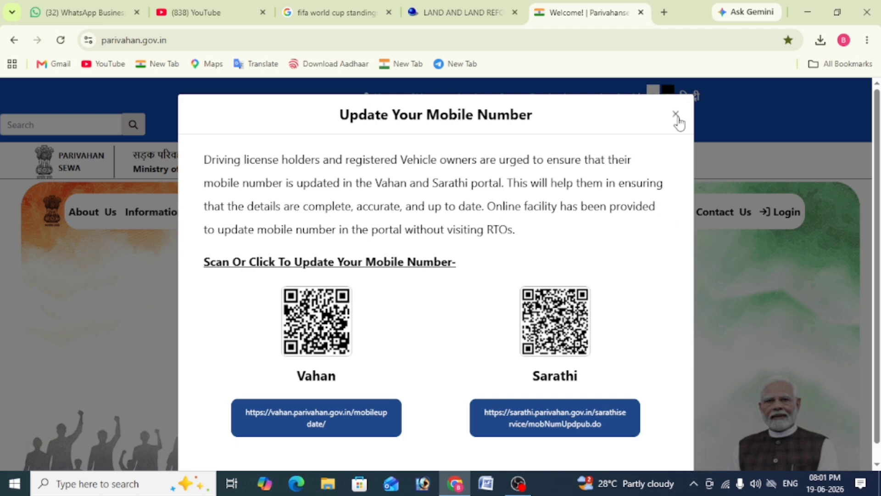
left_click(677, 114)
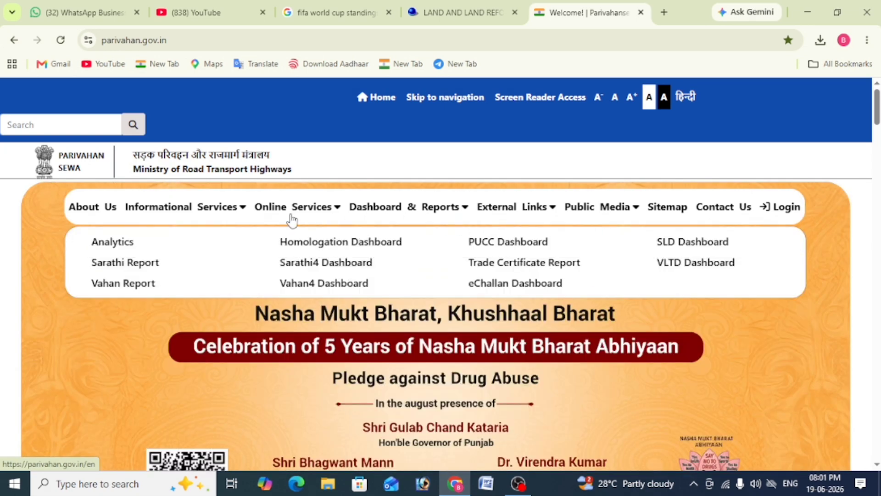
mouse_move(155, 218)
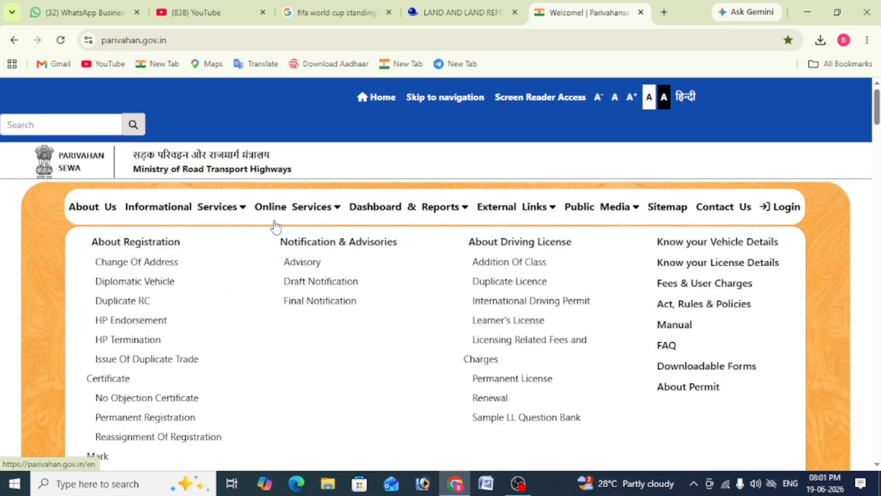
mouse_move(316, 215)
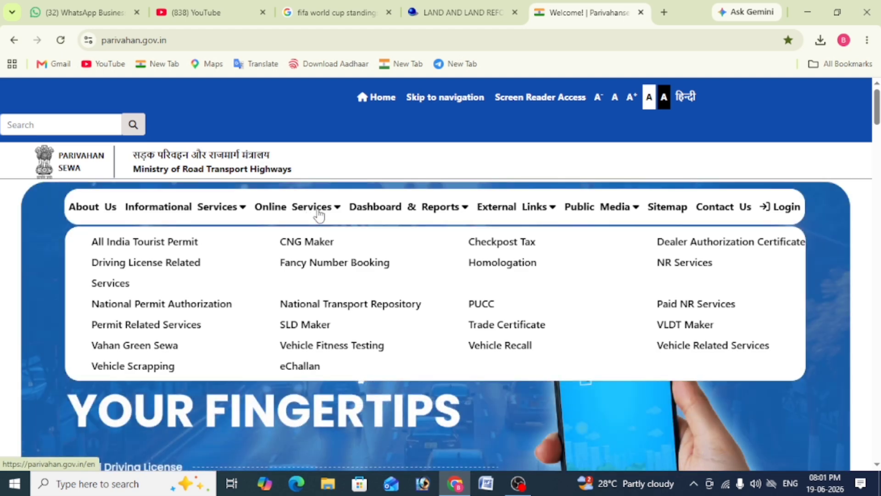
left_click(319, 213)
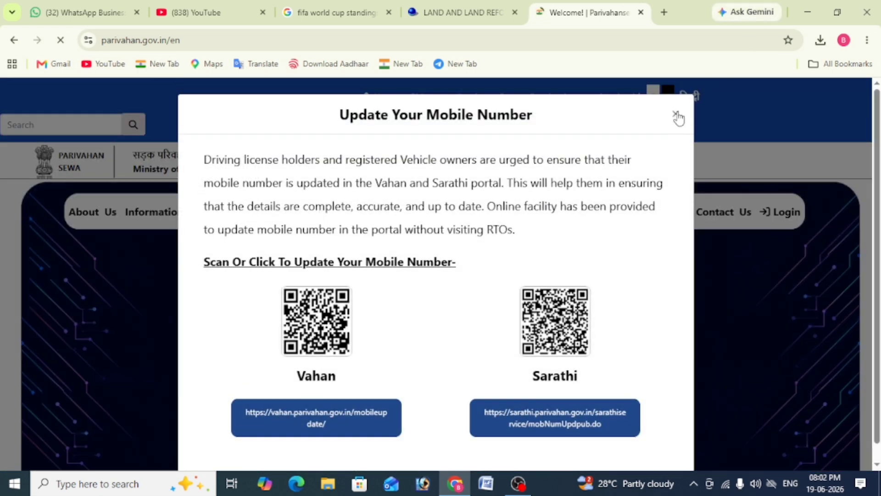
left_click(676, 118)
mouse_move(293, 212)
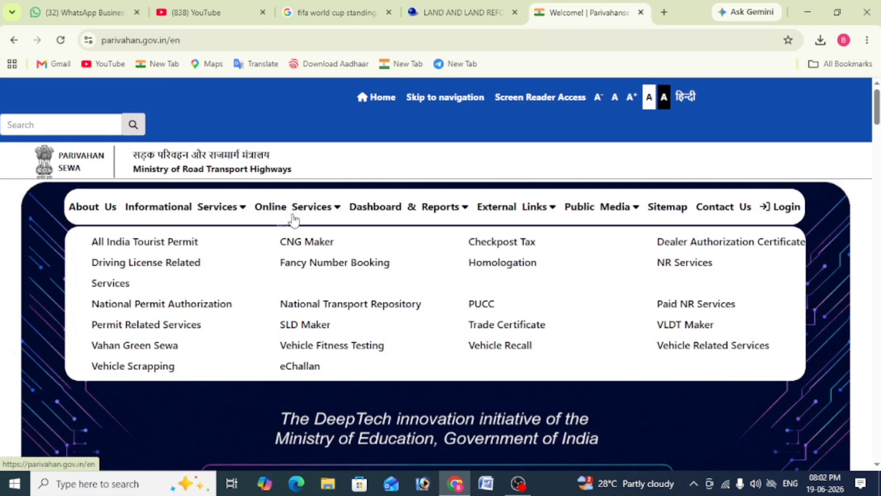
Open Vehicle Related Services and choose West Bengal from the state list
left_click(708, 349)
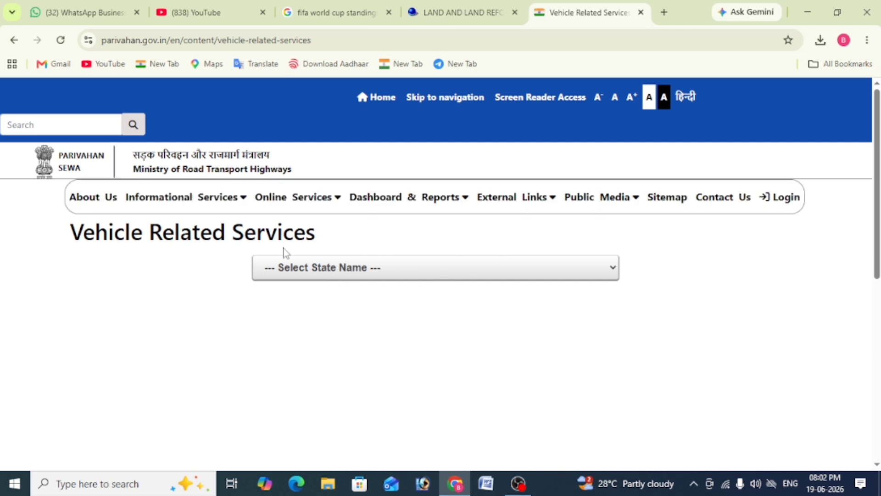
mouse_move(197, 229)
left_click(317, 278)
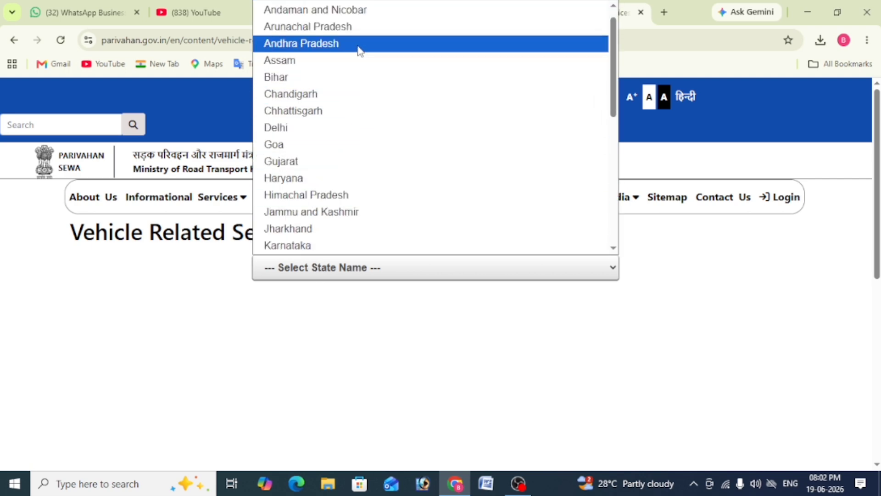
scroll(346, 137, "down", 3)
scroll(346, 161, "down", 2)
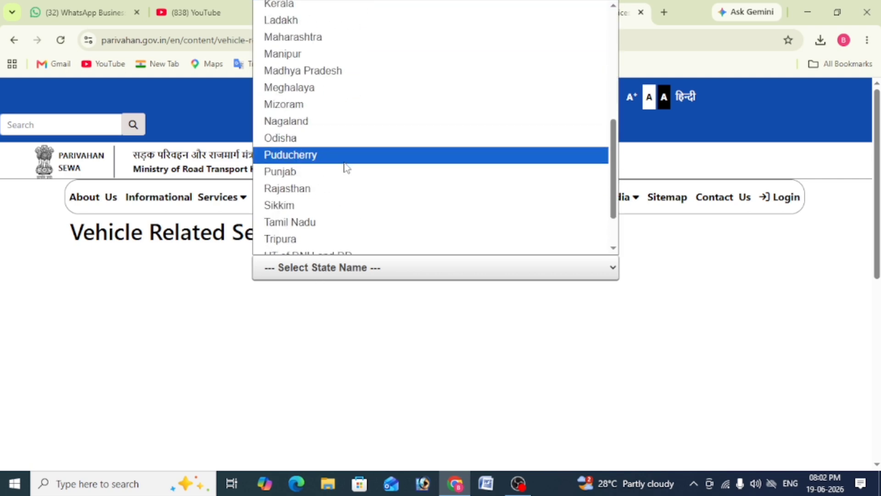
scroll(346, 163, "up", 2)
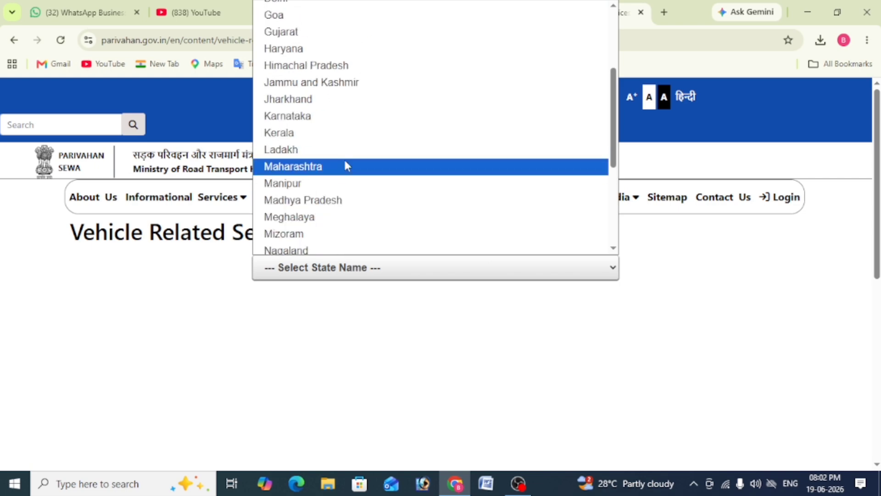
scroll(346, 163, "down", 4)
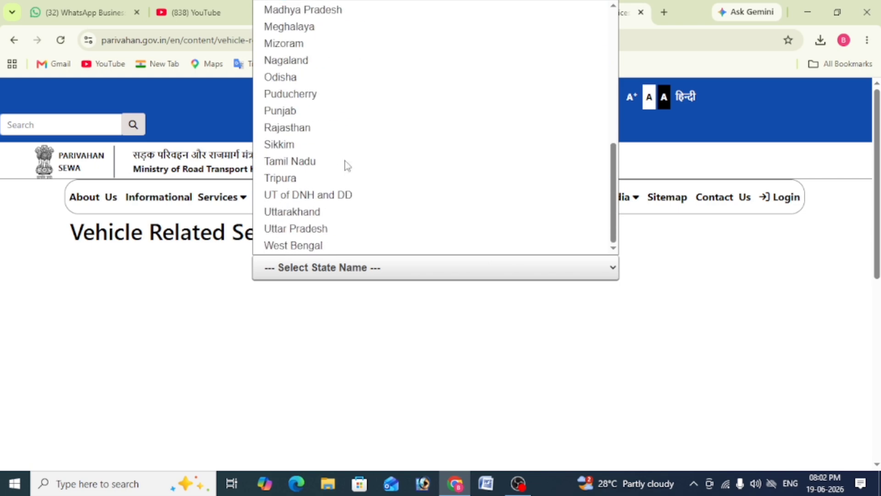
left_click(326, 246)
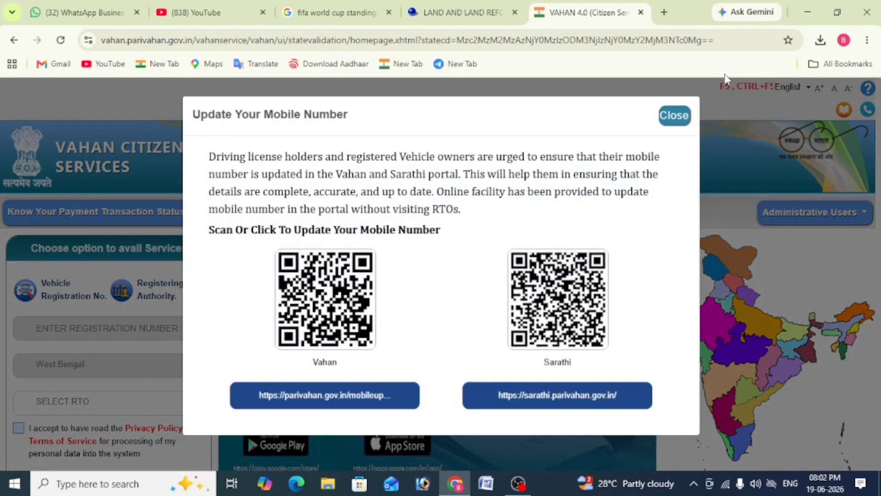
Dismiss the mobile-number notice and accept the privacy policy and terms of service
left_click(677, 121)
scroll(378, 184, "down", 2)
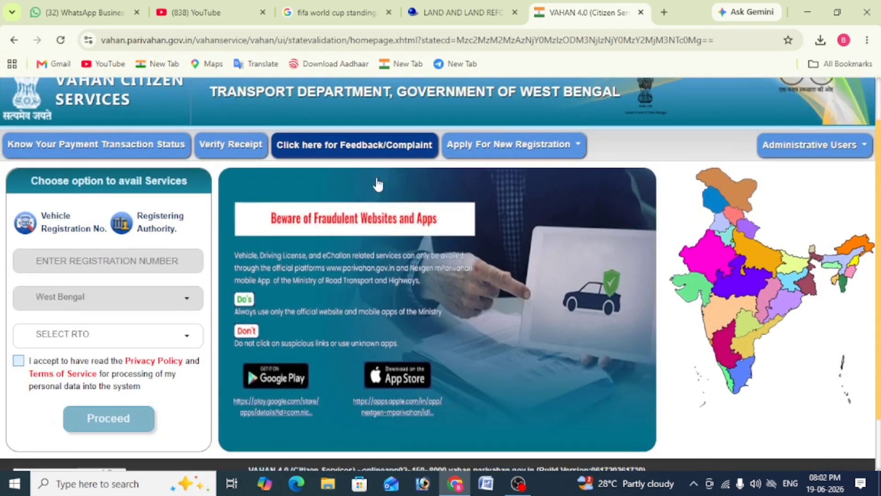
scroll(378, 184, "down", 1)
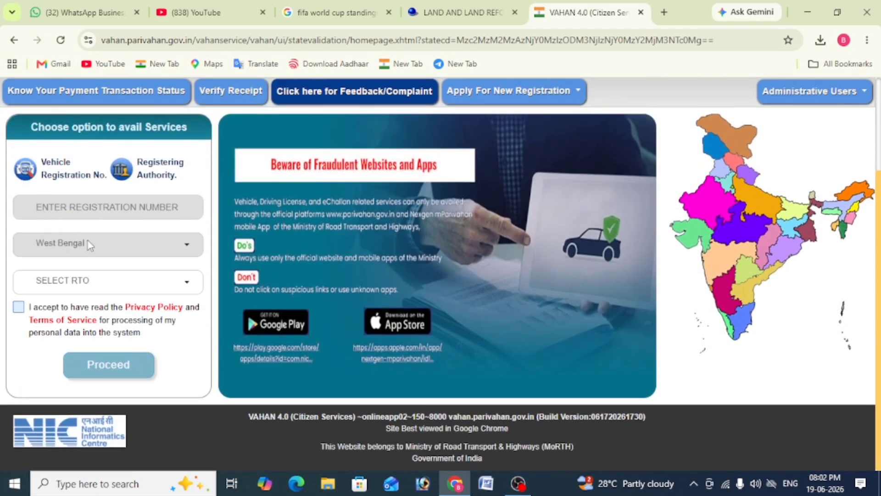
left_click(19, 307)
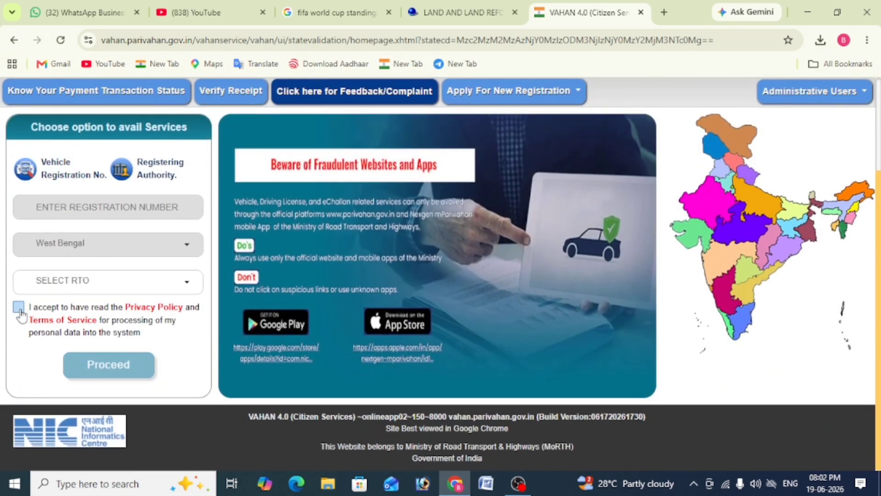
Select MURSHIDABAD RTO (WB57), proceed past authentication, and start Pay Your Tax
left_click(81, 286)
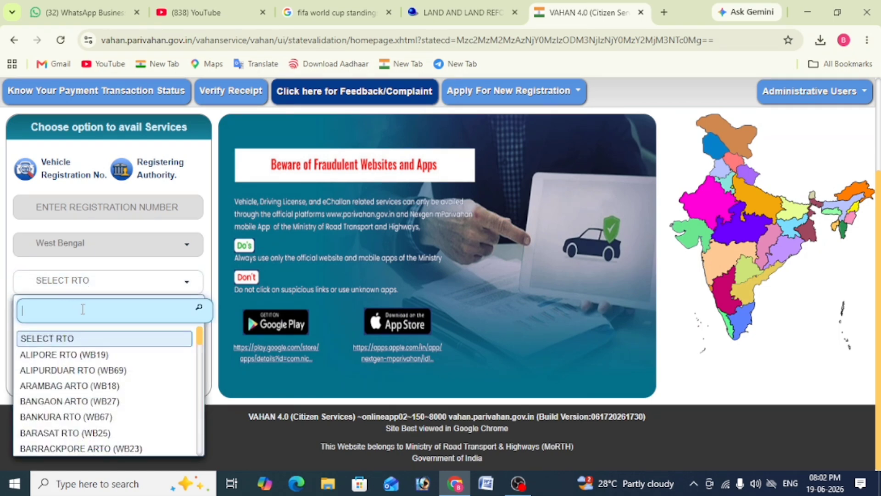
type("57")
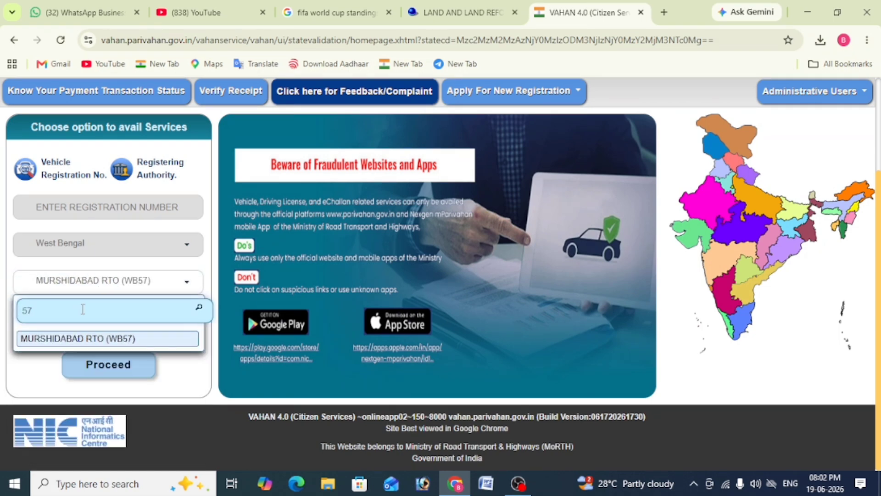
left_click(69, 339)
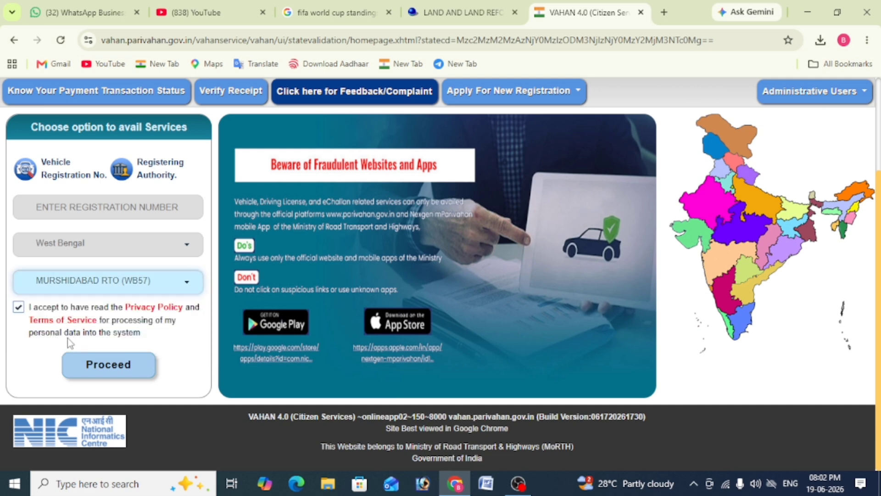
left_click(110, 369)
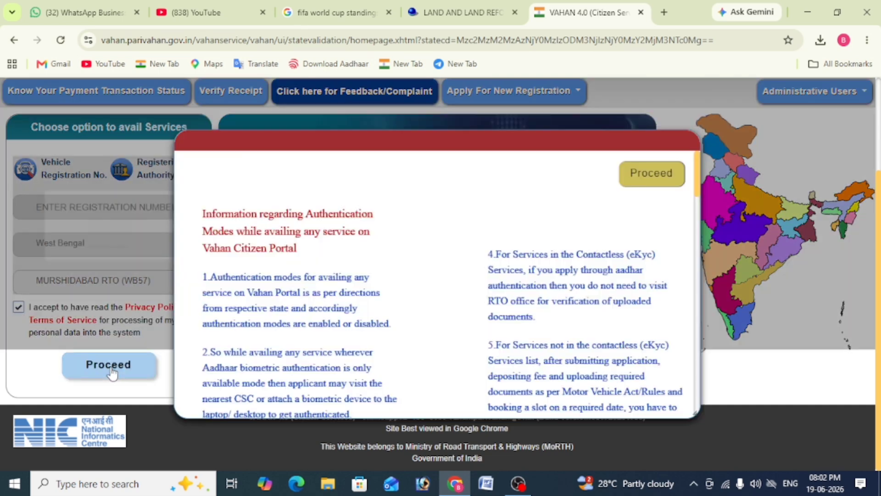
left_click(641, 185)
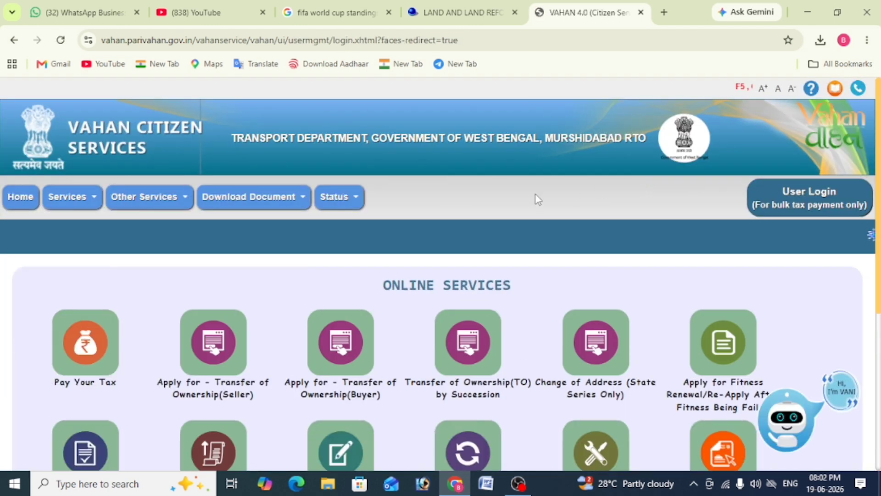
left_click(84, 351)
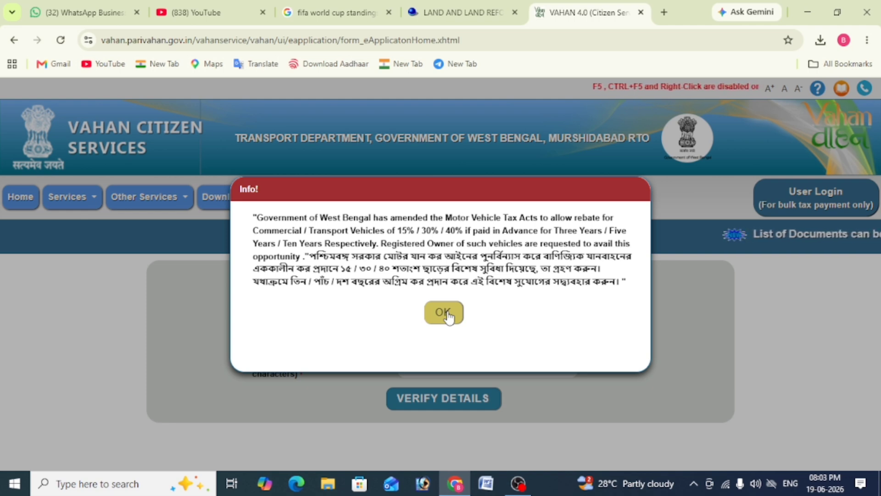
Dismiss the rebate notice, enter the last five chassis characters, verify, and decline saving details
left_click(448, 316)
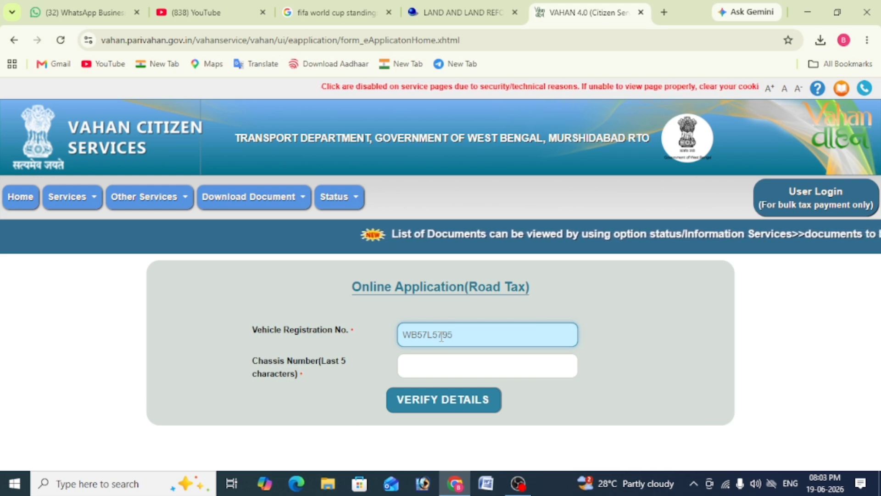
left_click(429, 368)
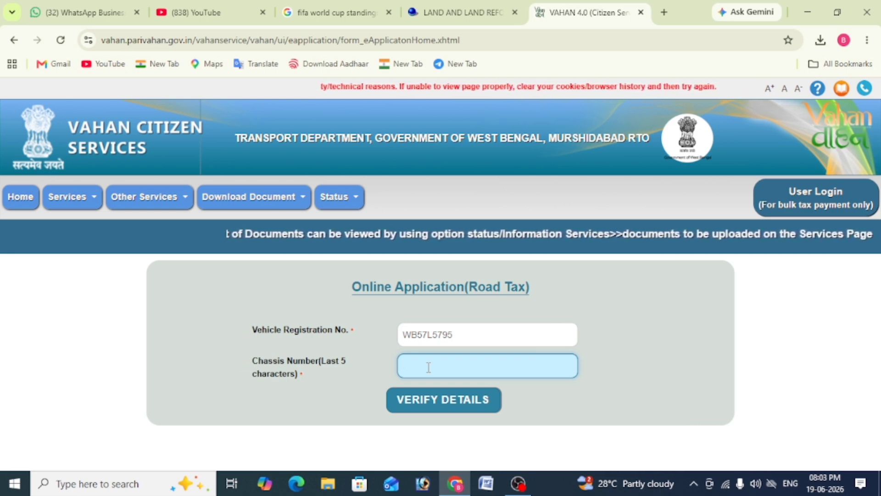
left_click_drag(255, 363, 290, 377)
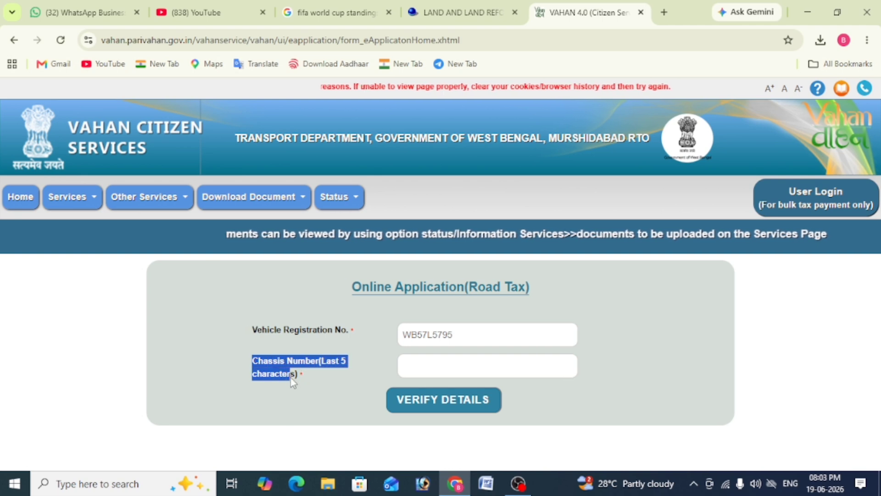
left_click(314, 384)
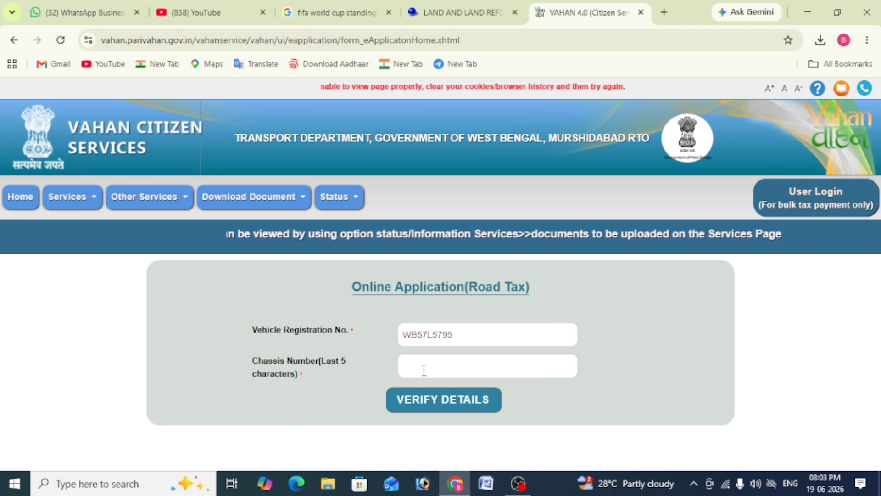
left_click(438, 369)
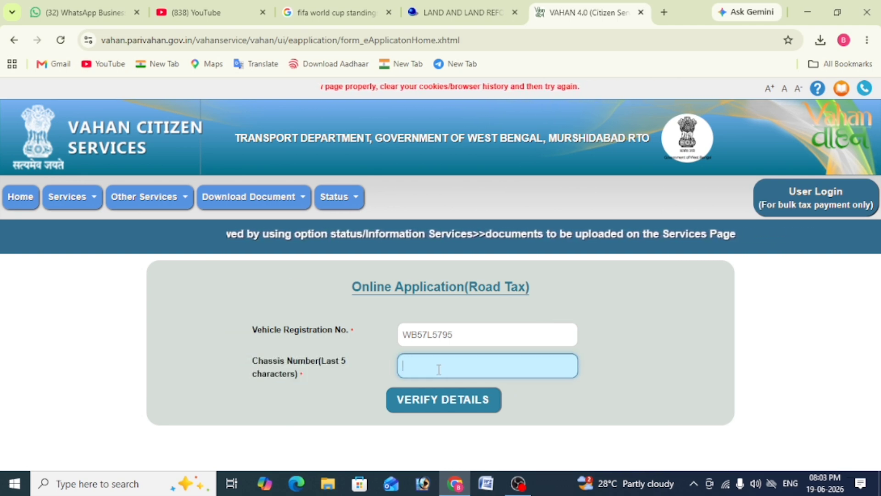
type("8")
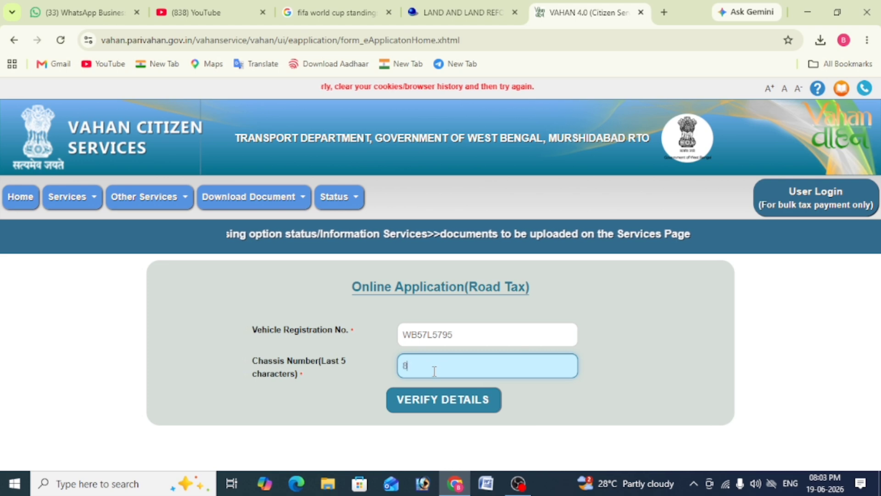
type("4687")
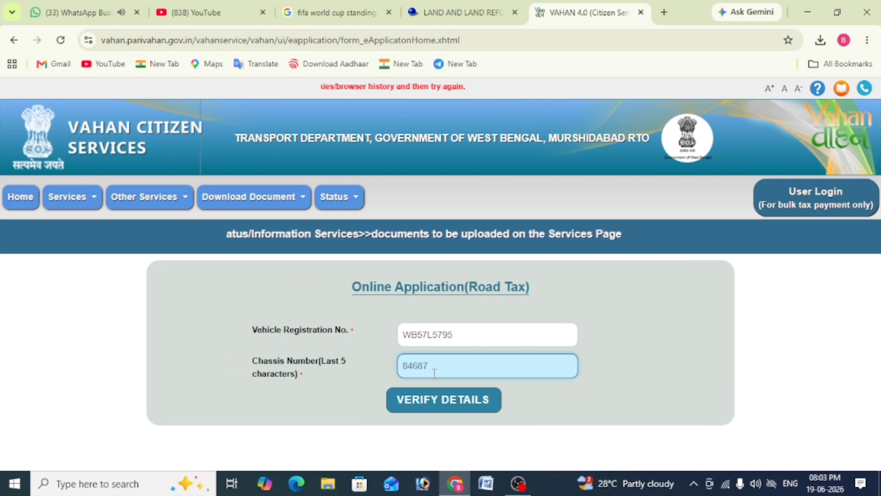
left_click(438, 400)
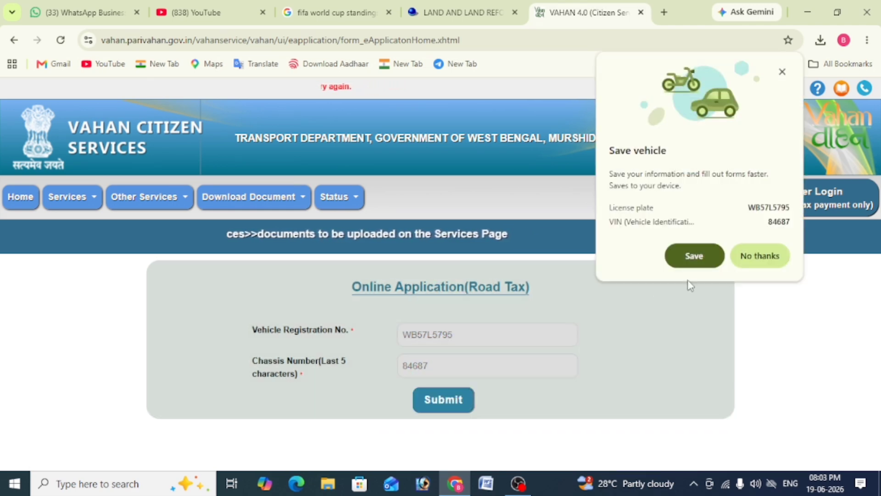
left_click(770, 257)
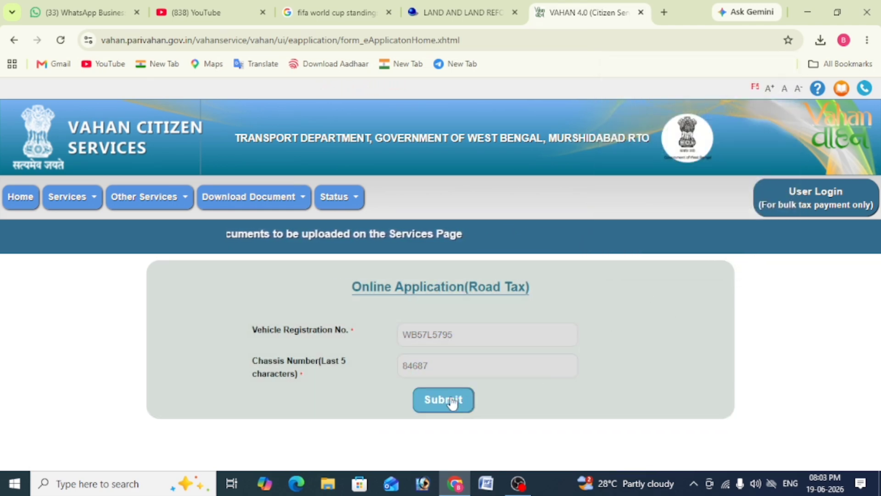
Submit the road-tax form, acknowledge the 'payment not allowed' message, and close the mobile-number popup
left_click(446, 399)
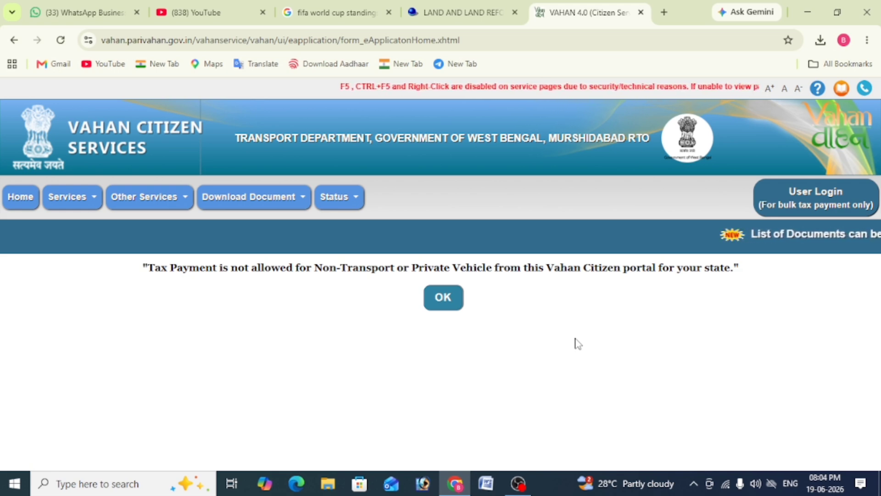
left_click(443, 297)
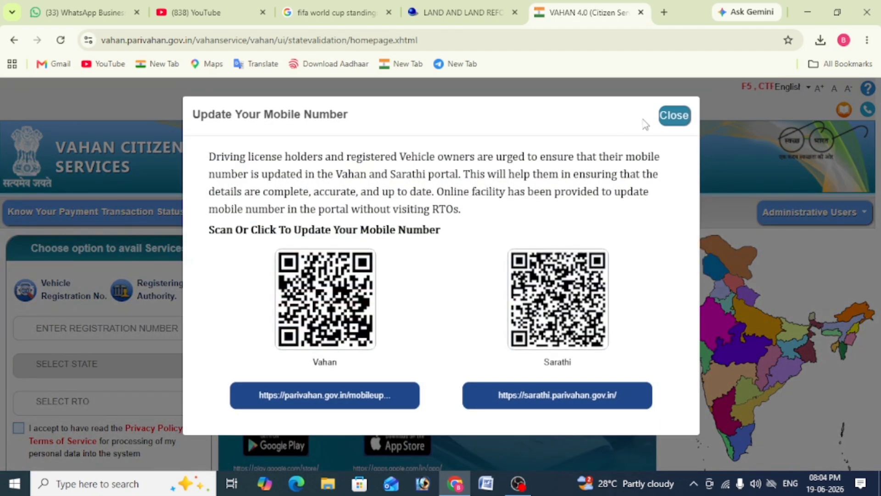
left_click(678, 118)
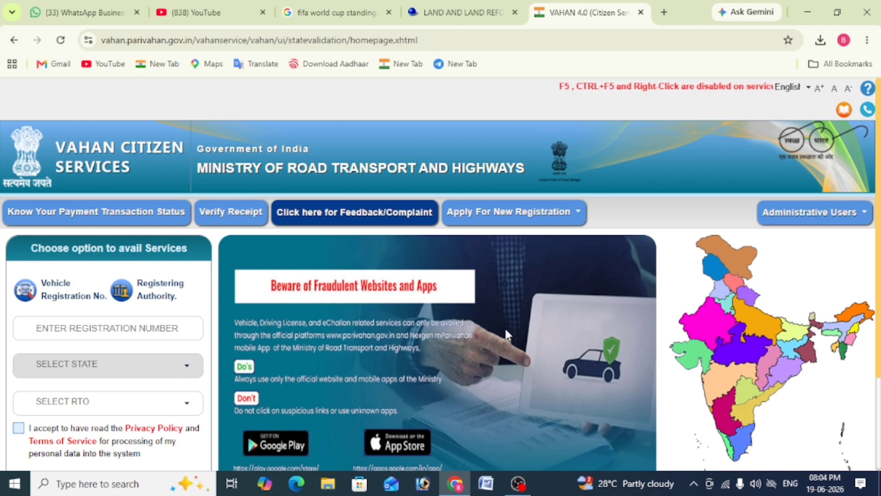
scroll(505, 320, "down", 1)
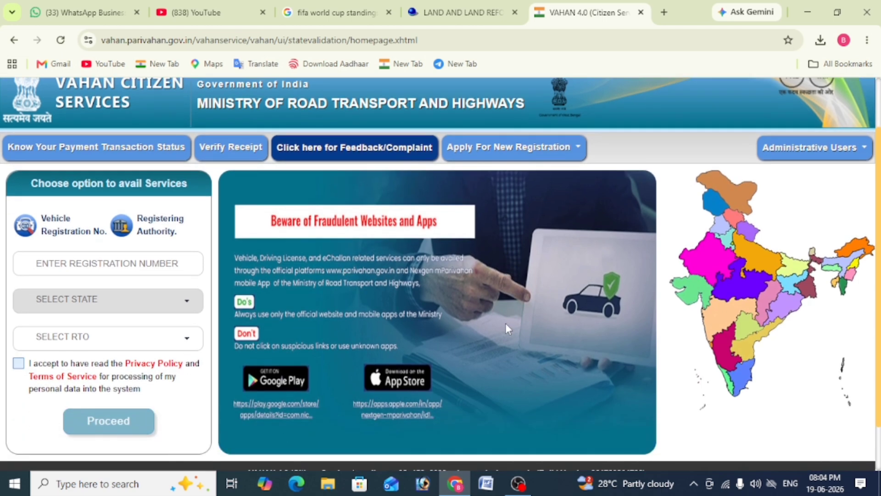